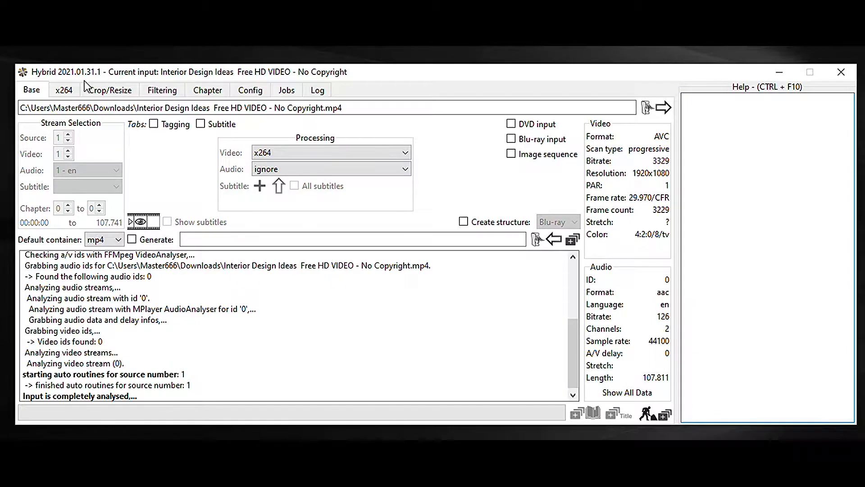
{"action": "left_click", "coordinate": [72, 93]}
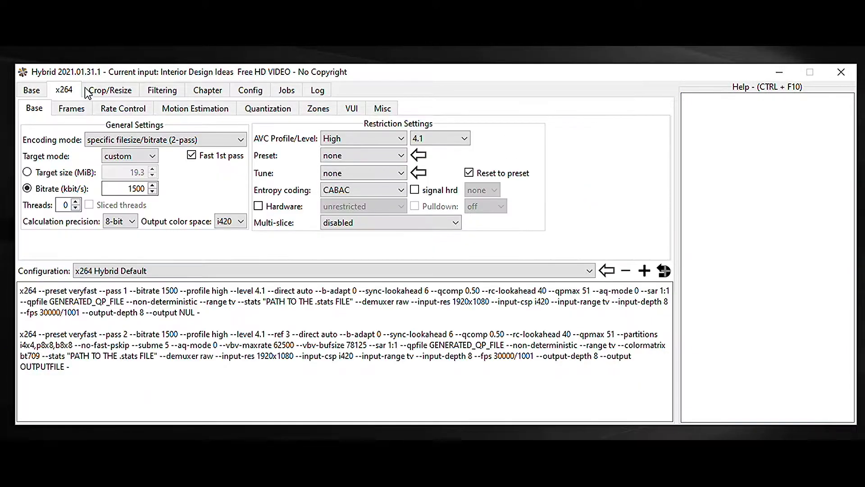
{"action": "left_click", "coordinate": [100, 90]}
{"action": "left_click", "coordinate": [72, 92]}
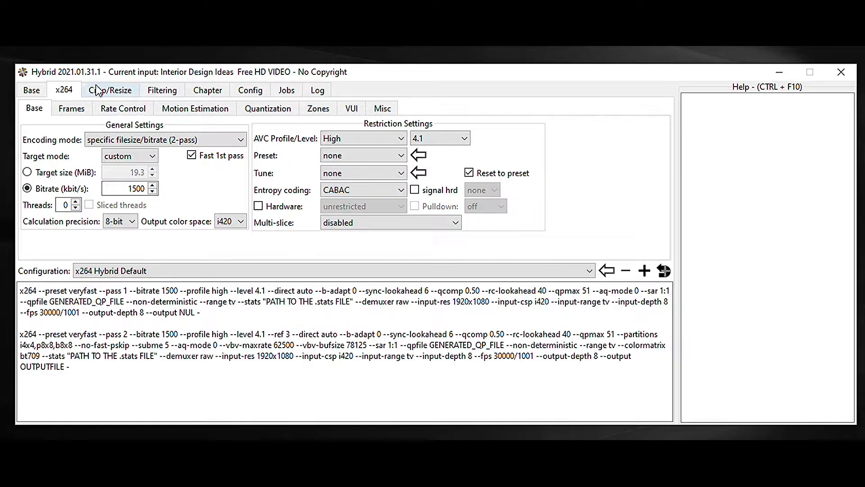
{"action": "left_click", "coordinate": [32, 90]}
{"action": "left_click", "coordinate": [123, 96]}
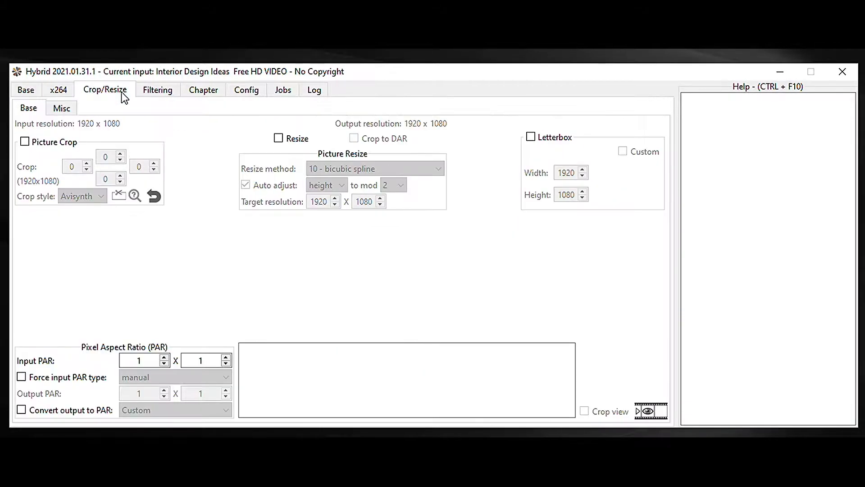
{"action": "left_click", "coordinate": [175, 92]}
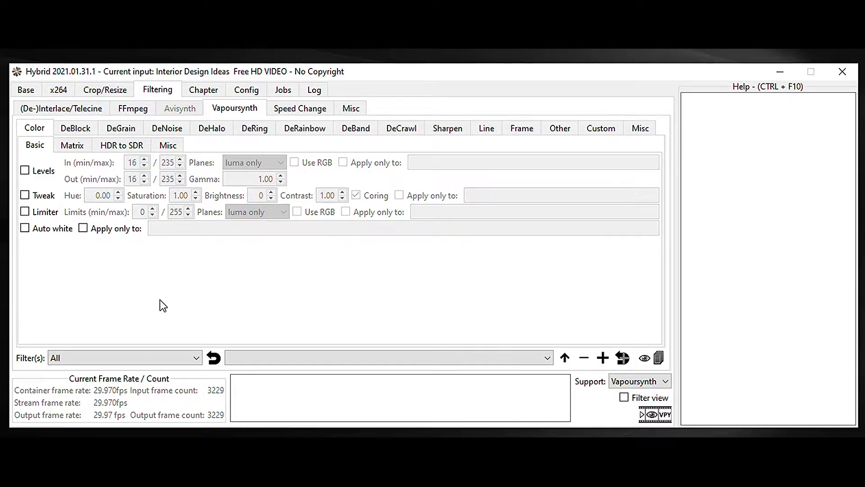
Step: Set the audio processing of the loaded video to passthrough all
{"action": "left_click", "coordinate": [26, 90]}
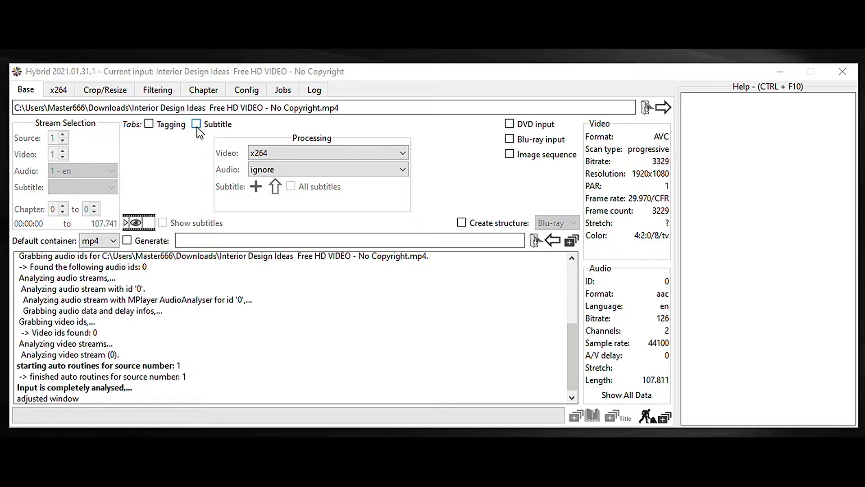
{"action": "left_click", "coordinate": [288, 174]}
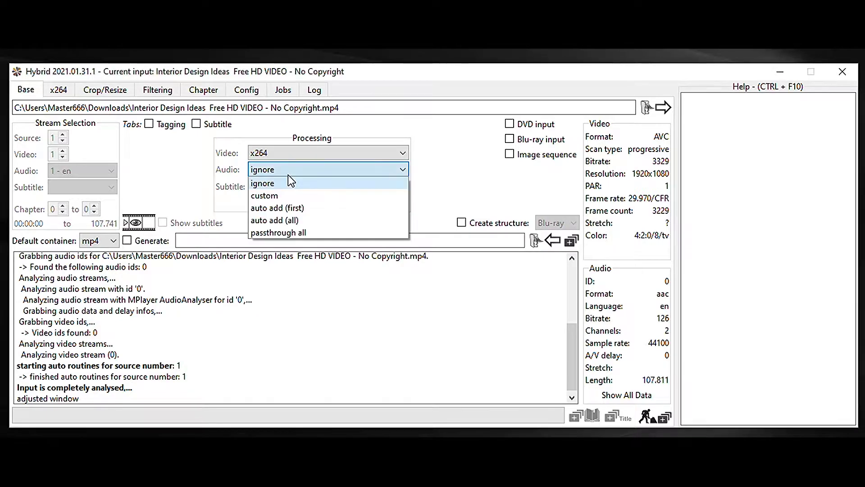
{"action": "left_click", "coordinate": [289, 234]}
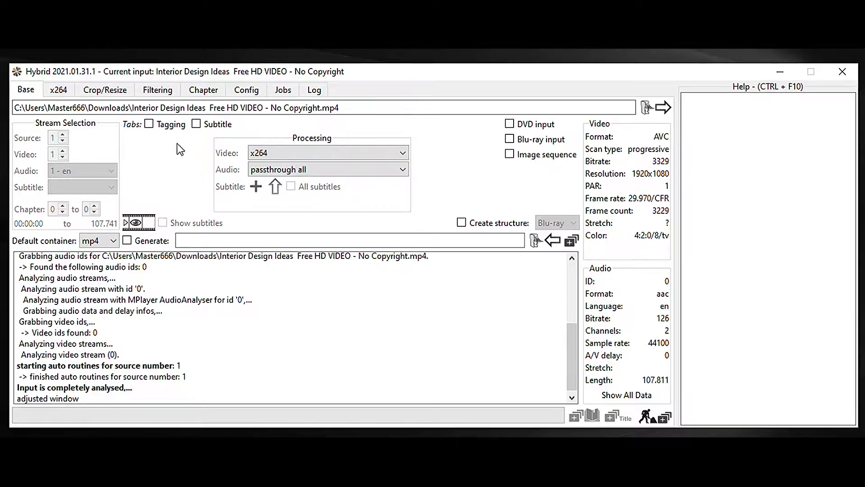
Step: Set the x264 encoding mode to constant rate factor (1-pass) with a quantization factor of 15
{"action": "left_click", "coordinate": [58, 91]}
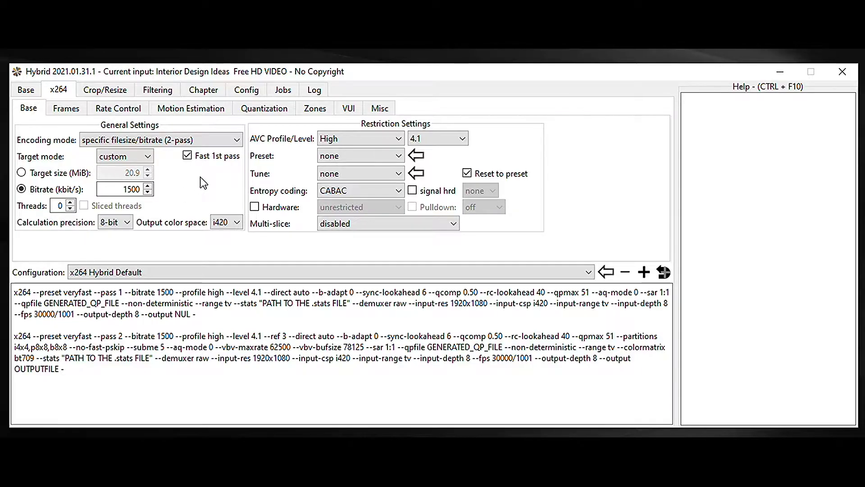
{"action": "mouse_move", "coordinate": [176, 143]}
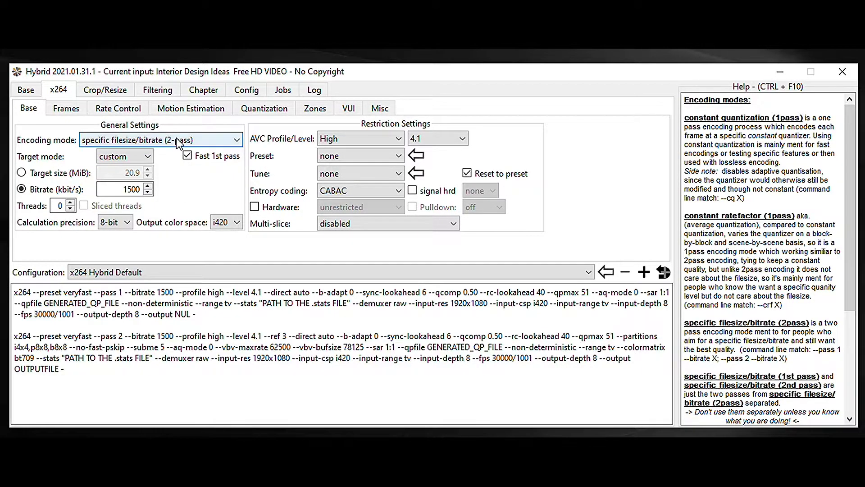
{"action": "left_click", "coordinate": [212, 140]}
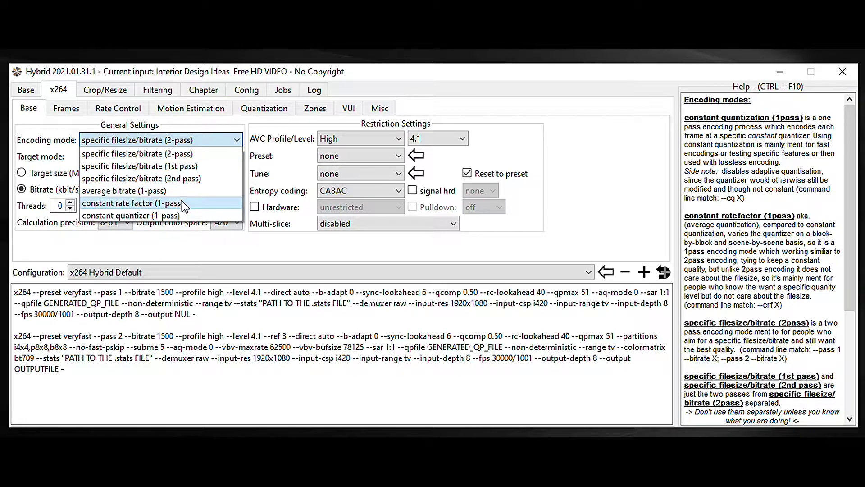
{"action": "left_click", "coordinate": [201, 205]}
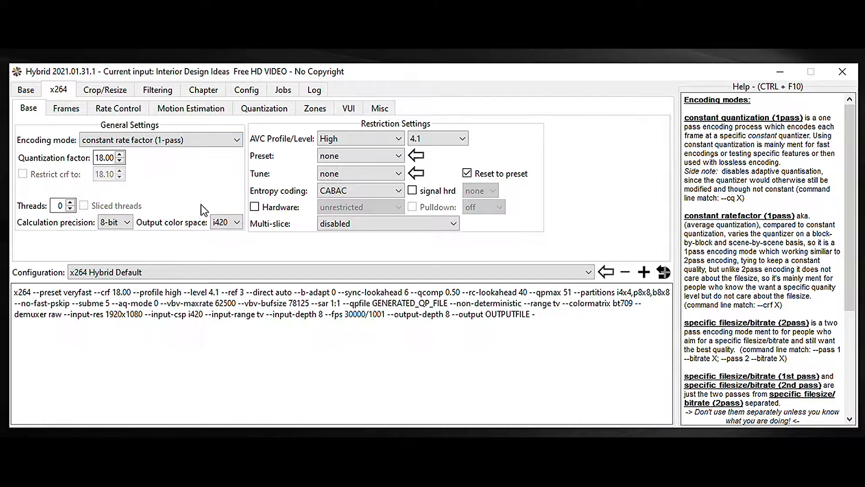
{"action": "double_click", "coordinate": [99, 158]}
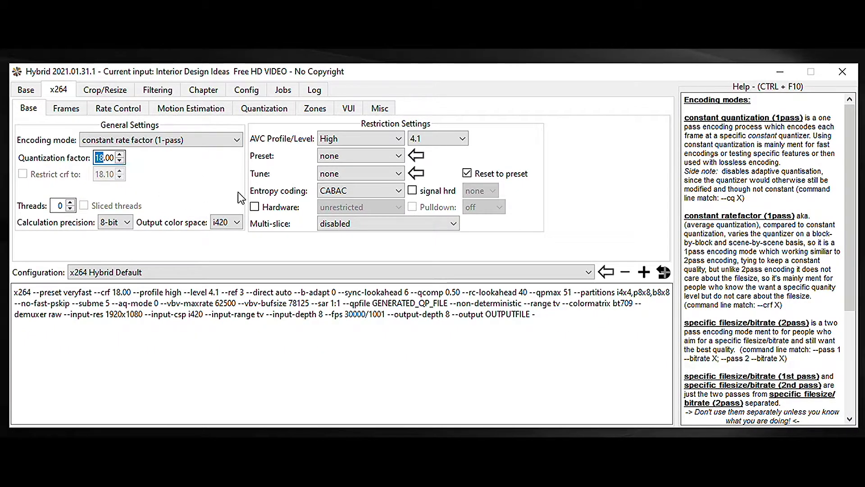
{"action": "type", "text": "15"}
{"action": "key", "text": "Return"}
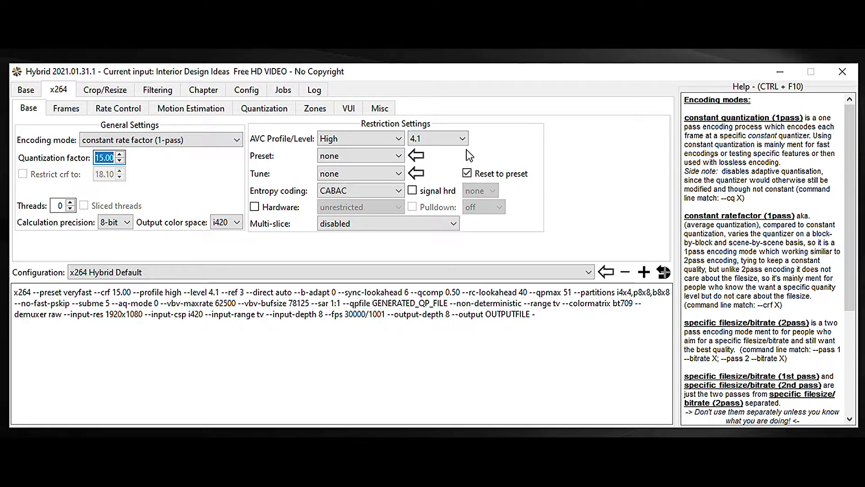
Step: Set the x264 AVC level to 4.2 and check the crop and resize settings
{"action": "left_click", "coordinate": [451, 141]}
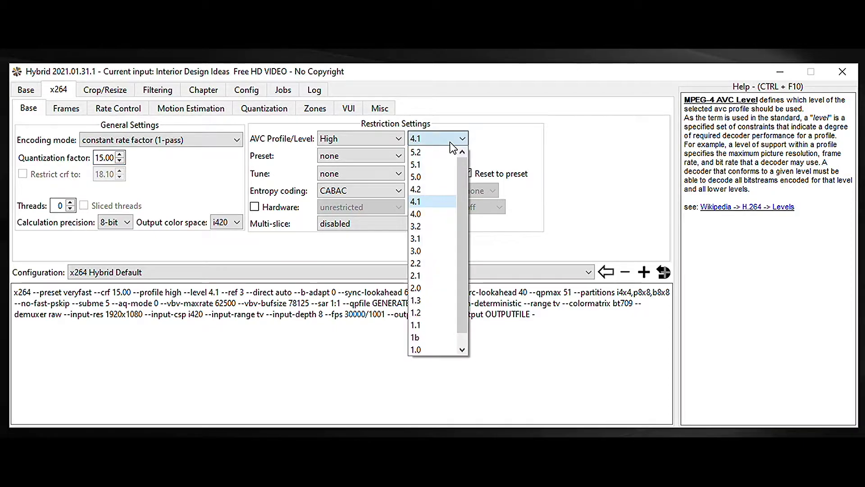
{"action": "left_click", "coordinate": [444, 189]}
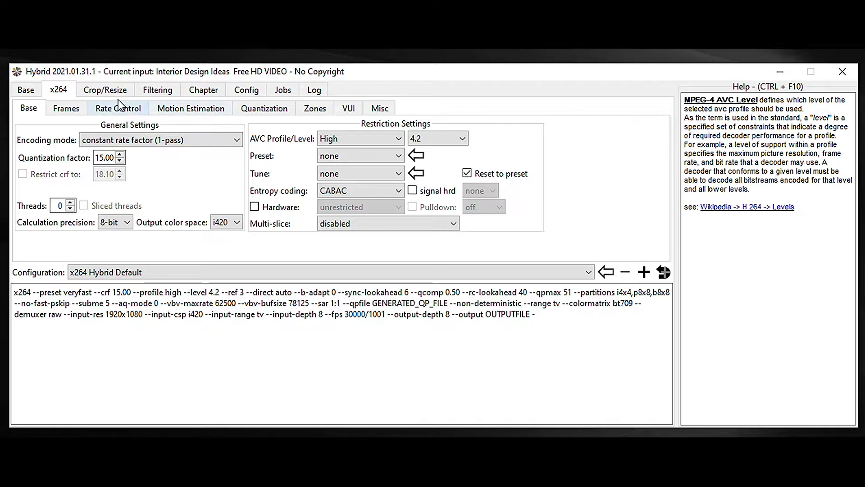
{"action": "left_click", "coordinate": [108, 90]}
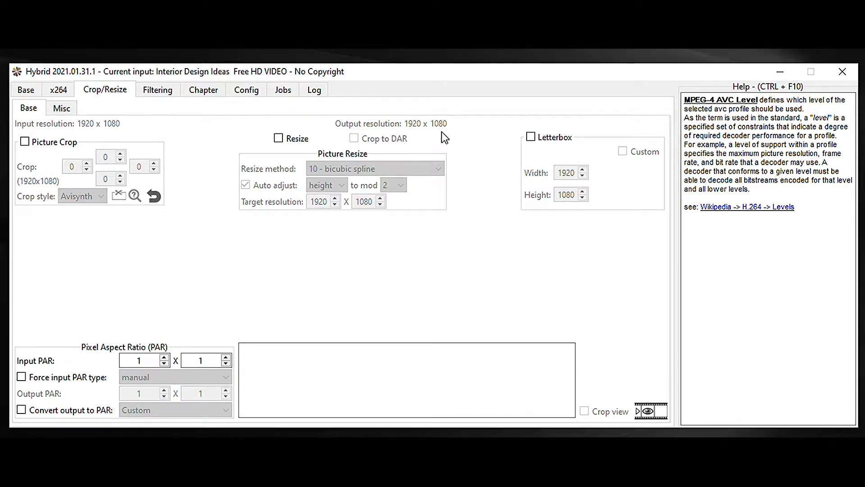
Step: Switch the filtering support to Avisynth
{"action": "left_click", "coordinate": [166, 96]}
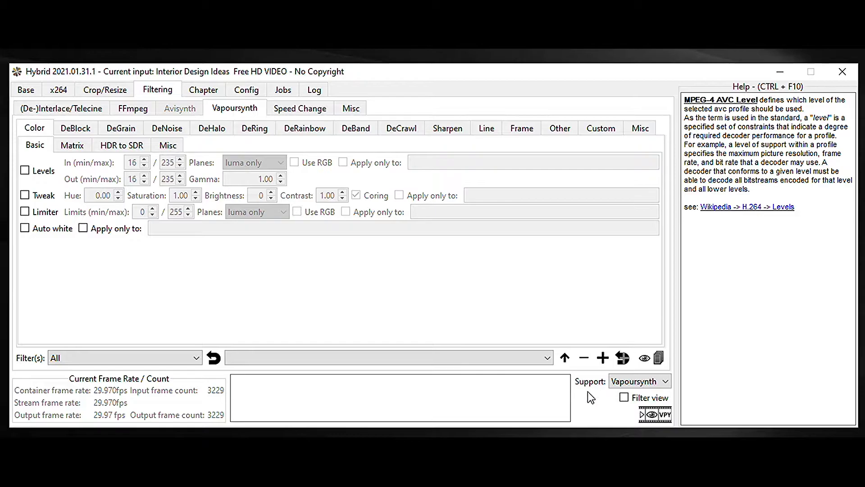
{"action": "left_click", "coordinate": [645, 384]}
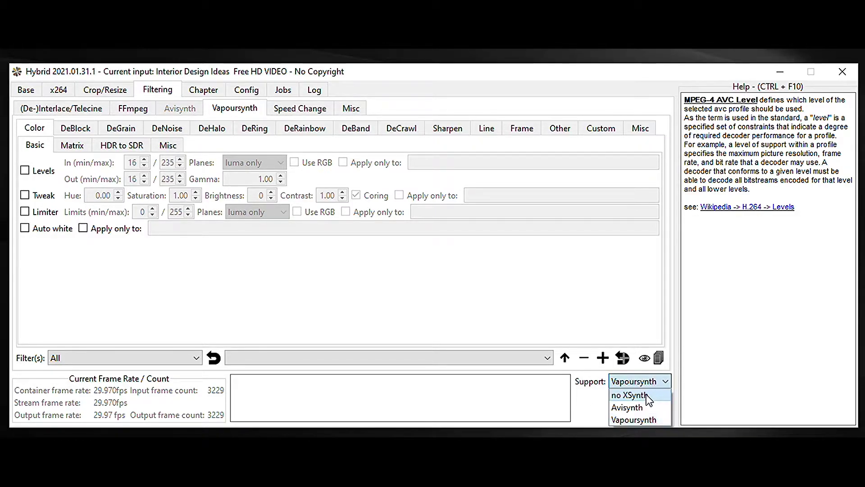
{"action": "left_click", "coordinate": [640, 407]}
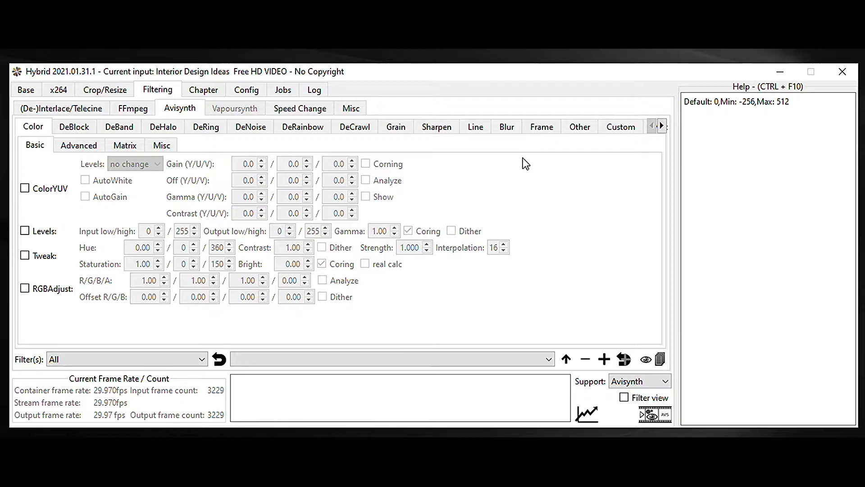
Step: Enable FPS adjust in the Avisynth frame interpolation filters and choose InterFrame as its method
{"action": "left_click", "coordinate": [546, 131]}
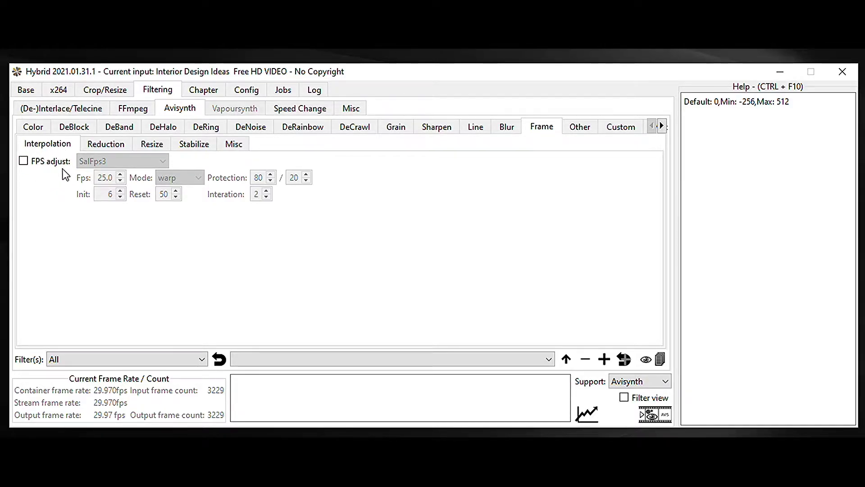
{"action": "left_click", "coordinate": [26, 162]}
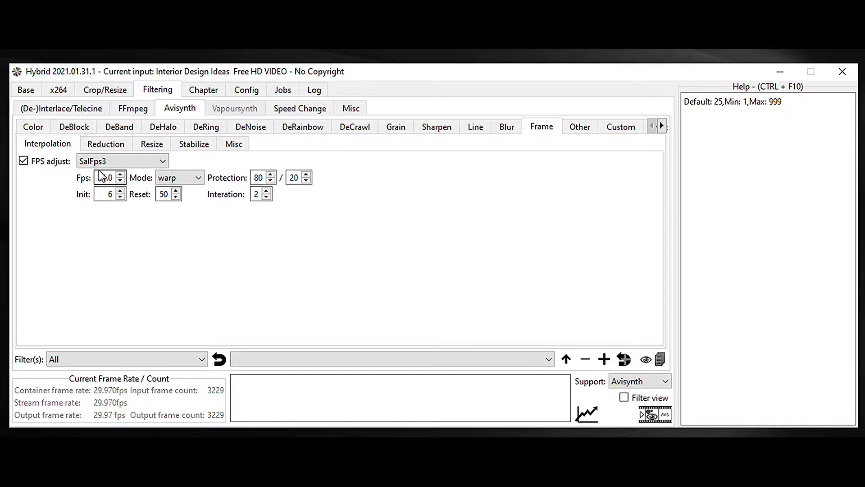
{"action": "left_click", "coordinate": [113, 159]}
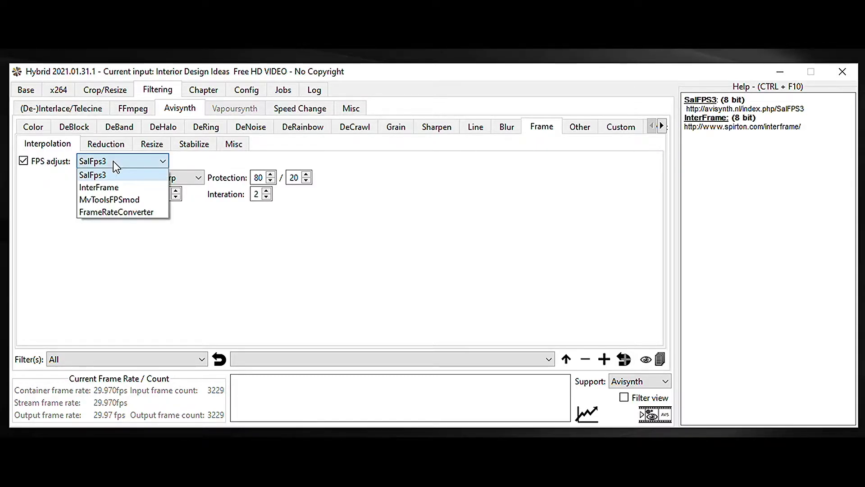
{"action": "left_click", "coordinate": [115, 183]}
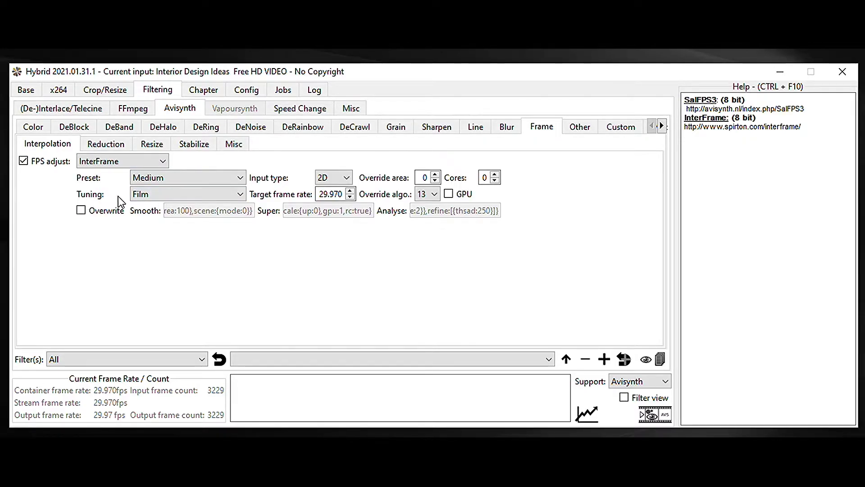
Step: Set the InterFrame tuning to Smooth and the target frame rate to 59.94
{"action": "left_click", "coordinate": [161, 193]}
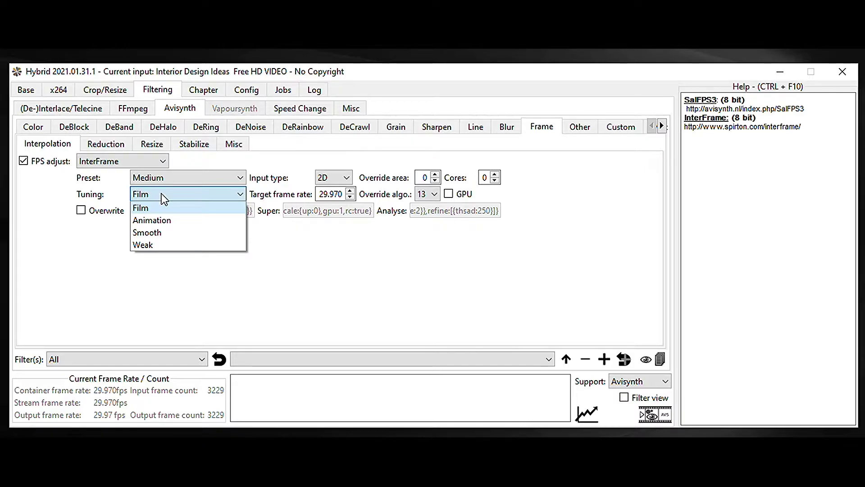
{"action": "left_click", "coordinate": [160, 231]}
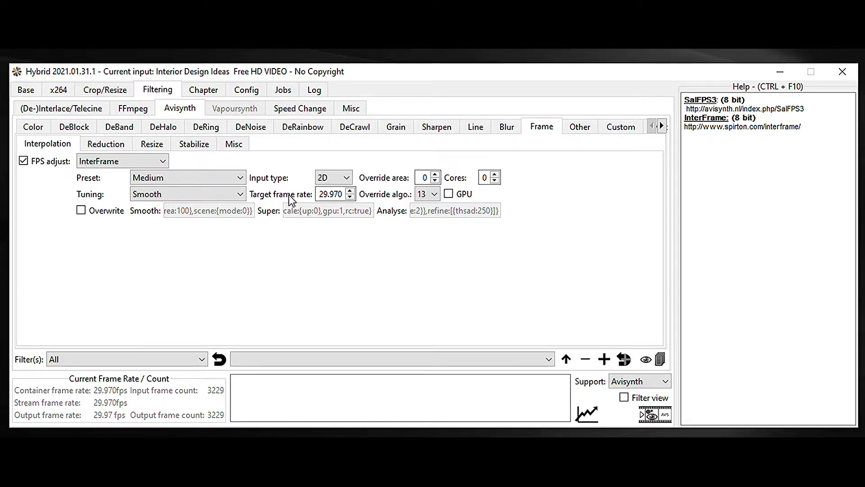
{"action": "left_click", "coordinate": [325, 196]}
{"action": "mouse_move", "coordinate": [336, 194]}
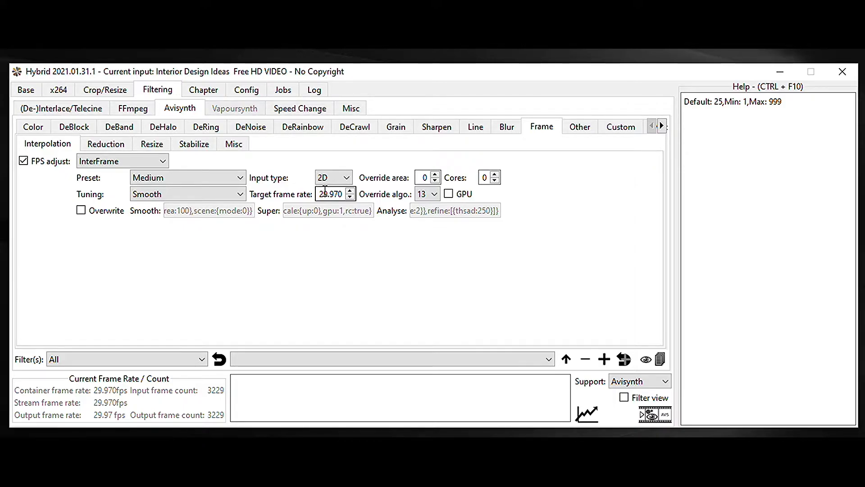
{"action": "left_click_drag", "start_coordinate": [344, 194], "coordinate": [318, 194]}
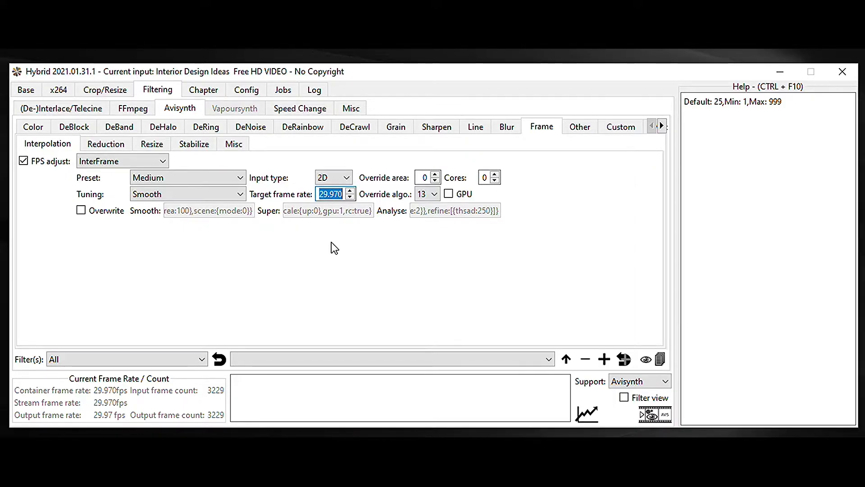
{"action": "type", "text": "59.94"}
{"action": "key", "text": "Return"}
Step: Set the InterFrame override algorithm to 21 and enable GPU acceleration
{"action": "mouse_move", "coordinate": [386, 201]}
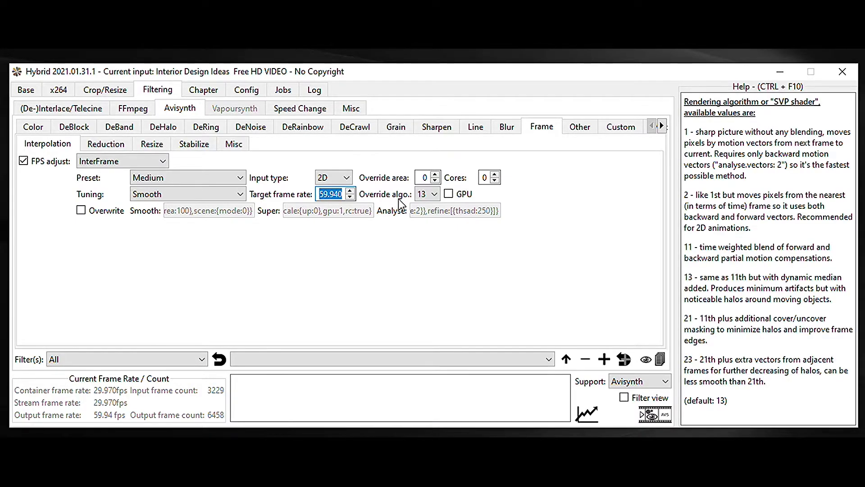
{"action": "left_click", "coordinate": [426, 199]}
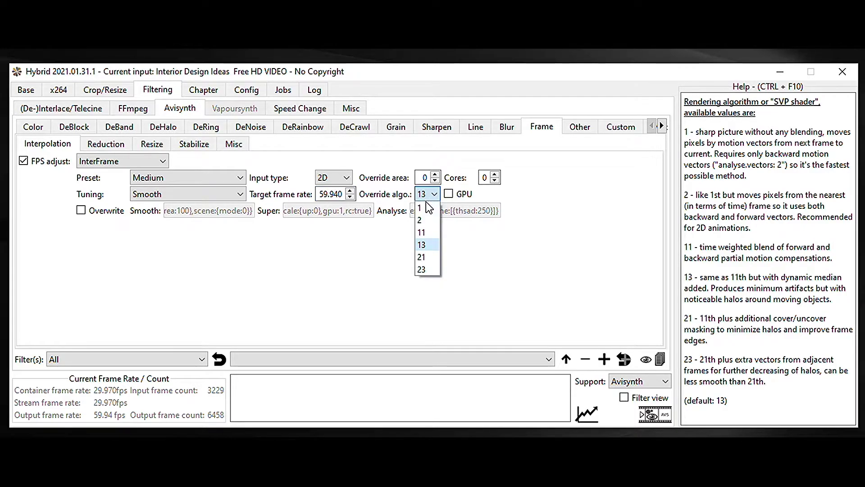
{"action": "left_click", "coordinate": [428, 257]}
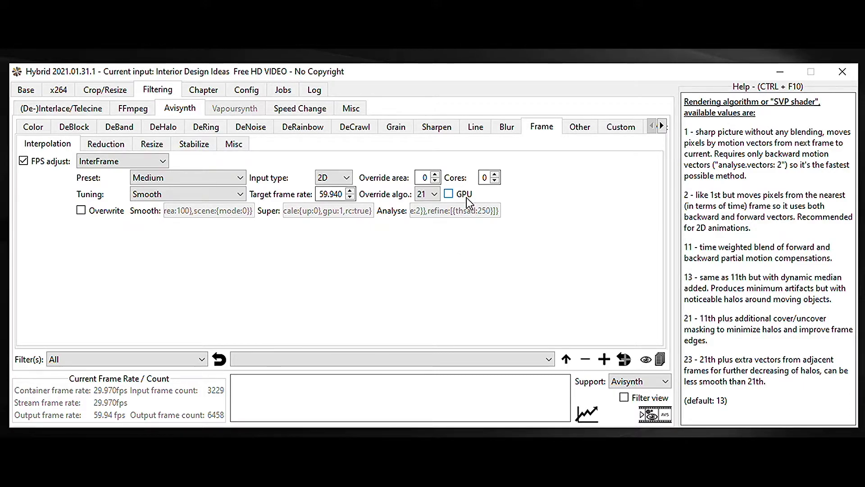
{"action": "mouse_move", "coordinate": [467, 198]}
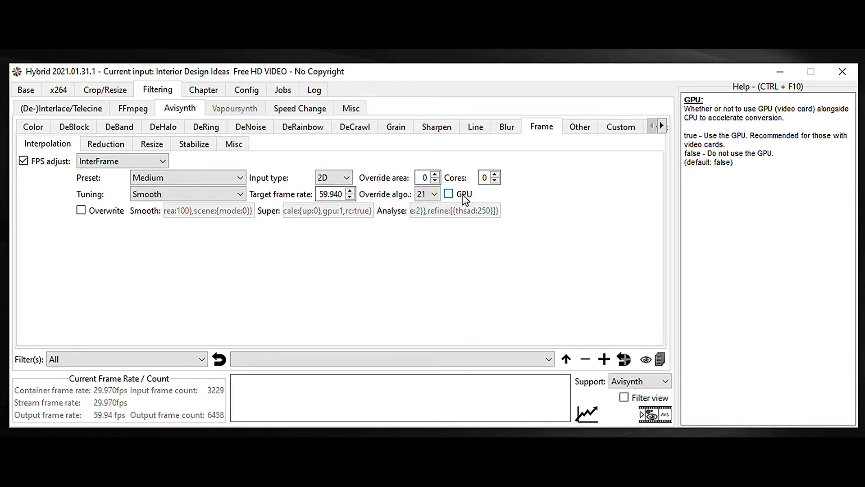
{"action": "left_click", "coordinate": [450, 194]}
Step: Set the output file to "free hd 60fps" in Downloads, add the job to the queue and start processing
{"action": "left_click", "coordinate": [26, 91]}
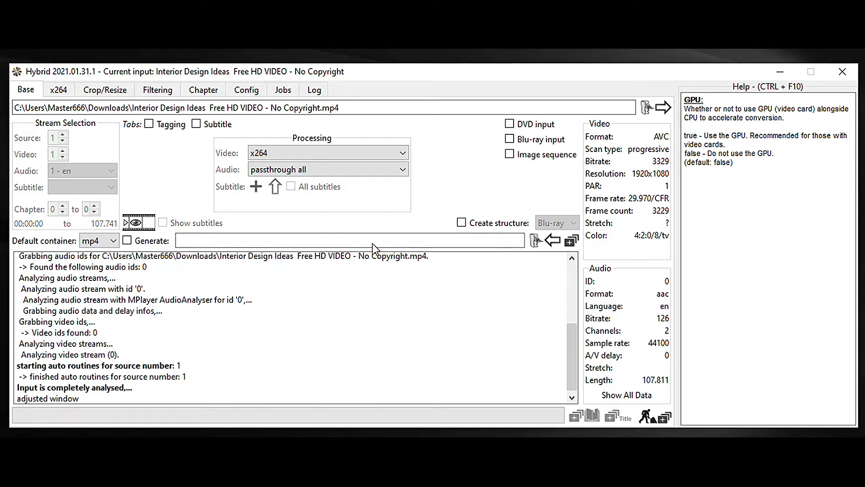
{"action": "left_click", "coordinate": [536, 241]}
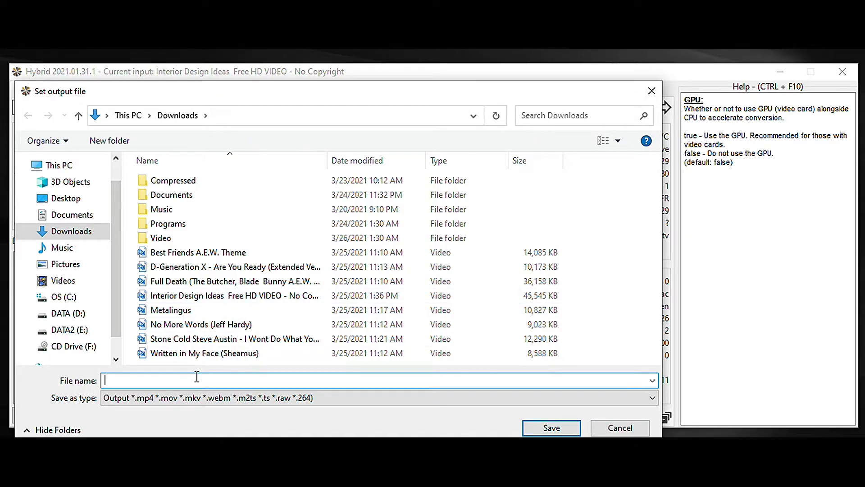
{"action": "type", "text": "free hd 60fps"}
{"action": "key", "text": "Return"}
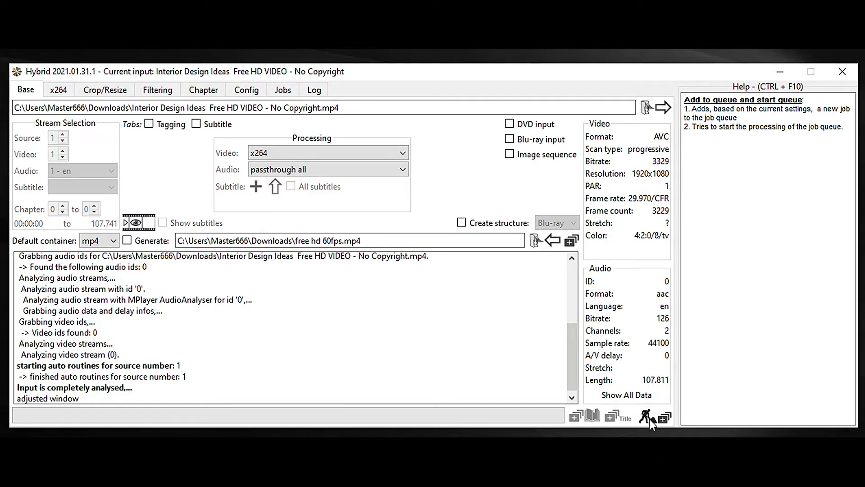
{"action": "left_click", "coordinate": [650, 419]}
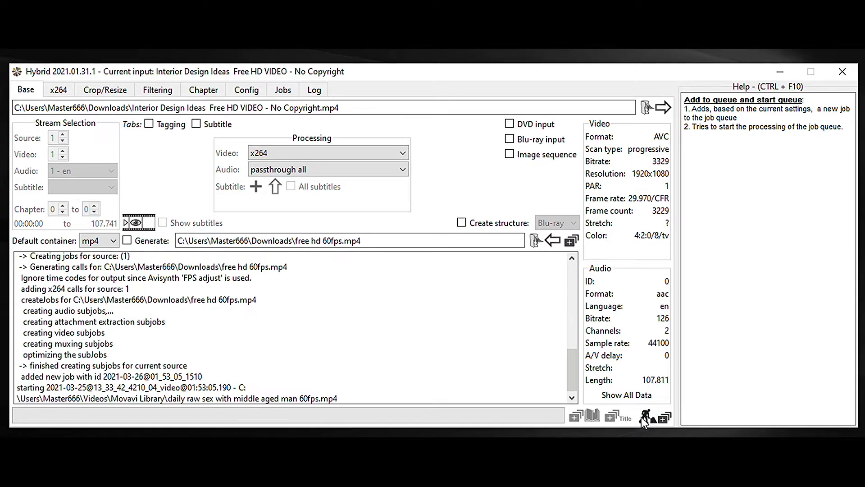
Step: Show the job queue and check the "free hd 60fps" job's state and available job actions until processing ends
{"action": "left_click", "coordinate": [282, 91]}
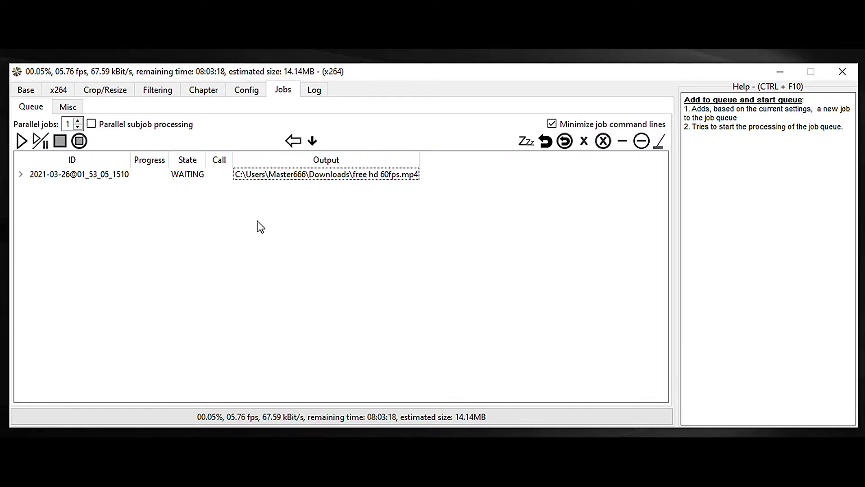
{"action": "right_click", "coordinate": [187, 177]}
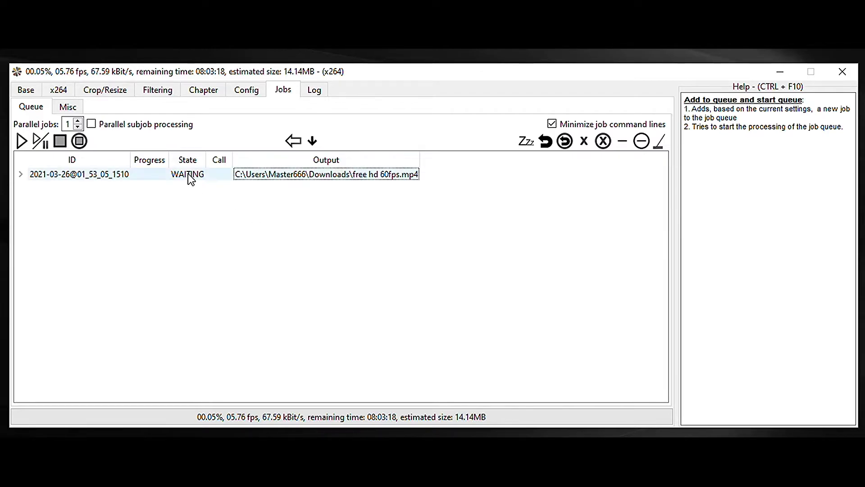
{"action": "left_click", "coordinate": [251, 243]}
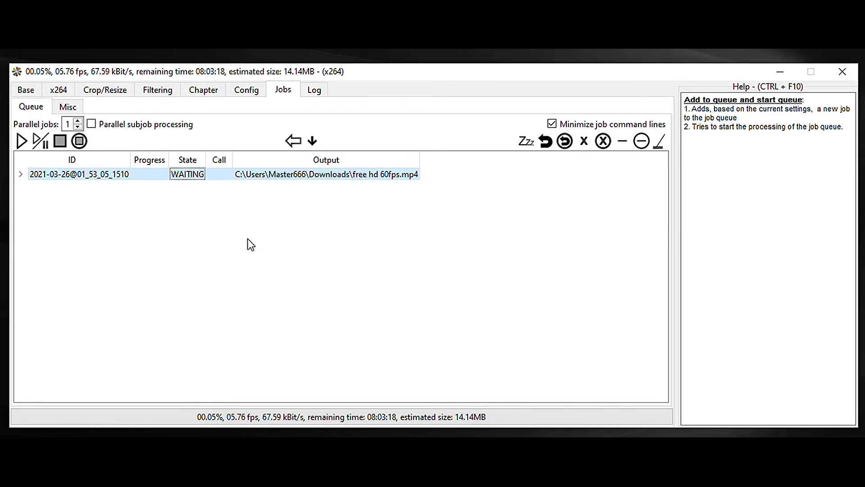
{"action": "right_click", "coordinate": [189, 183]}
{"action": "left_click", "coordinate": [238, 215]}
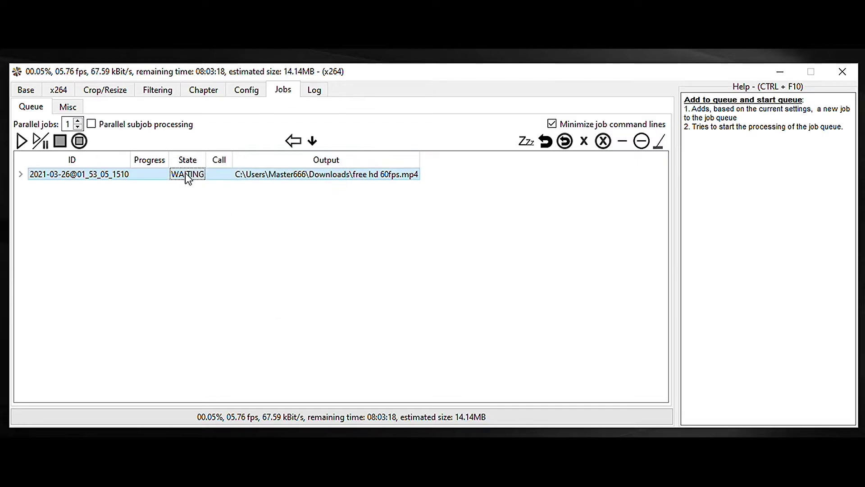
{"action": "left_click", "coordinate": [169, 224]}
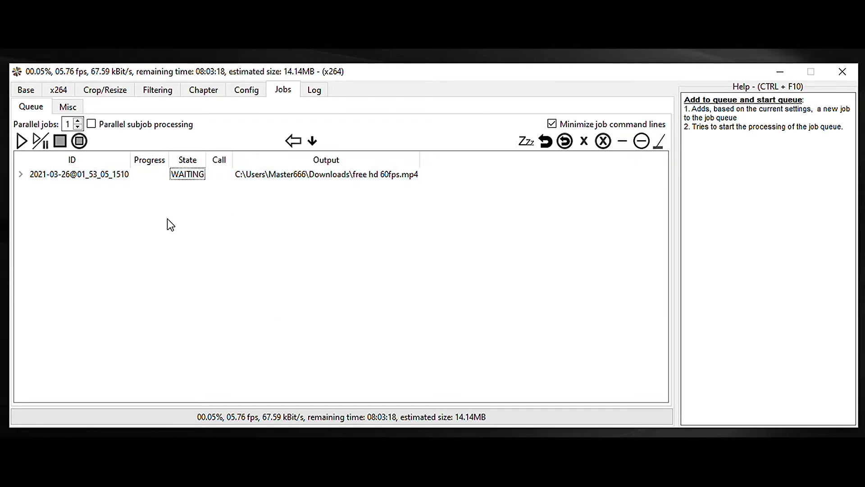
{"action": "right_click", "coordinate": [160, 175]}
{"action": "left_click", "coordinate": [201, 263]}
{"action": "left_click", "coordinate": [227, 247]}
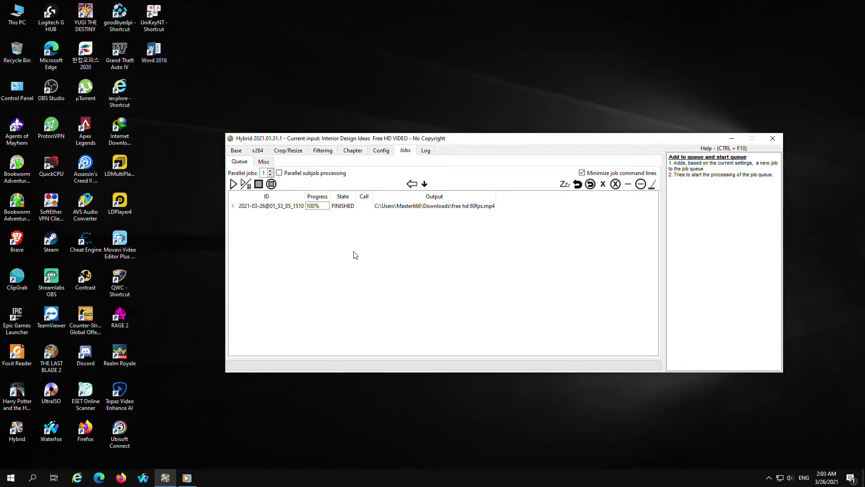
{"action": "right_click", "coordinate": [347, 205]}
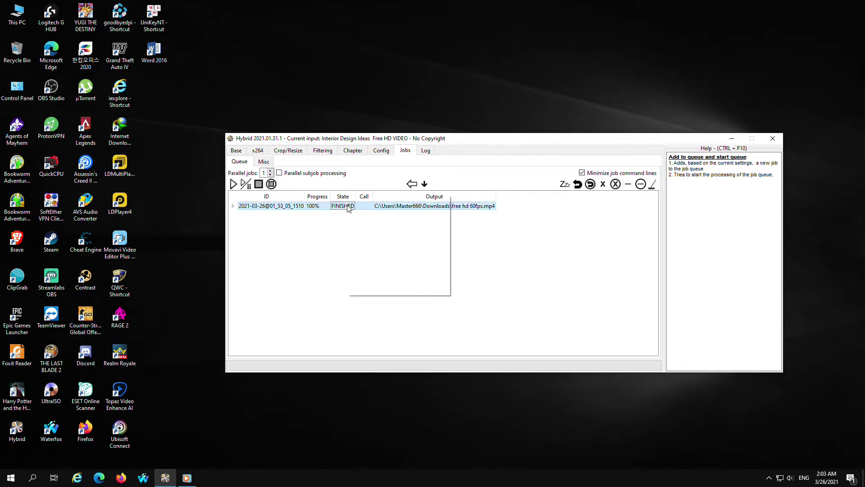
{"action": "left_click", "coordinate": [299, 244]}
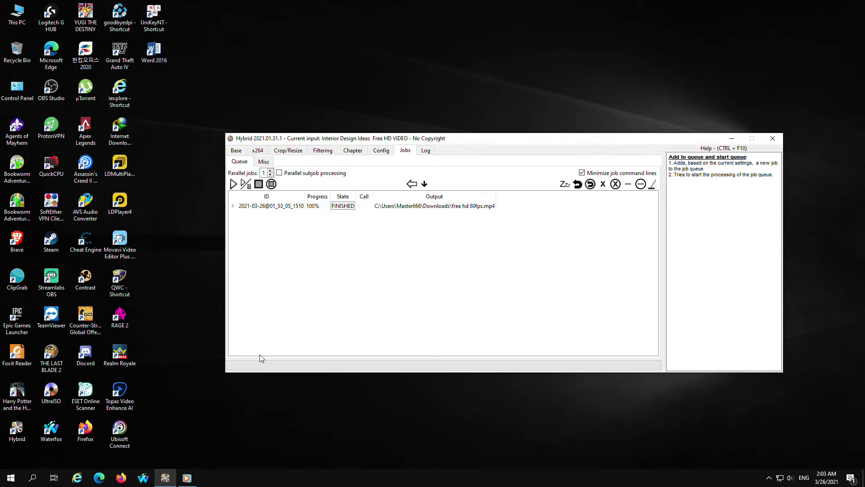
Step: Switch to File Explorer, go to the Downloads folder and open the "free hd 60fps" video with MPC-HC (x64)
{"action": "key", "text": "super"}
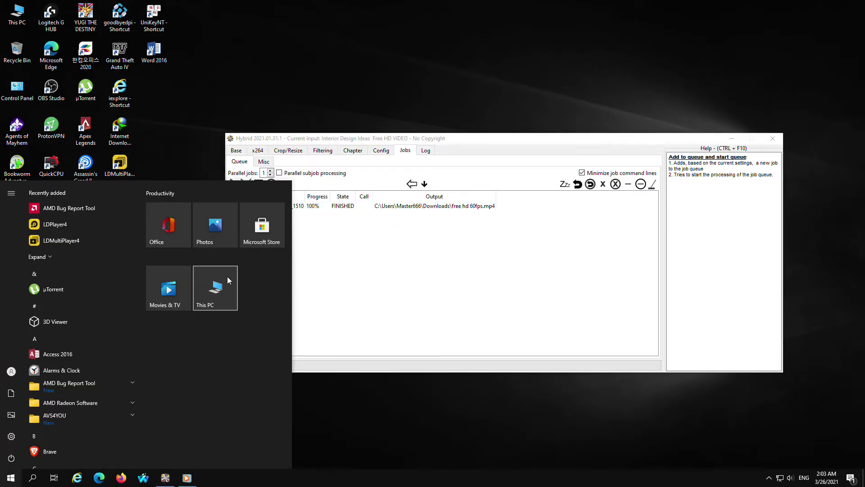
{"action": "left_click", "coordinate": [209, 286]}
{"action": "left_click", "coordinate": [328, 187]}
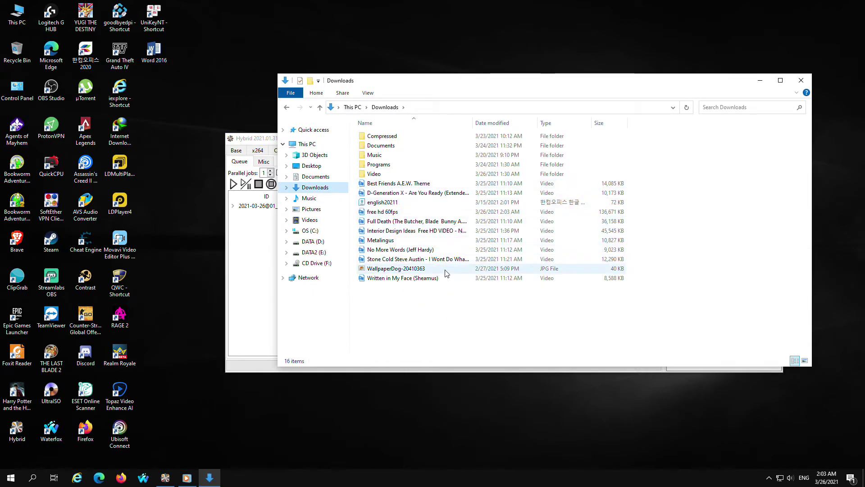
{"action": "right_click", "coordinate": [388, 211]}
{"action": "mouse_move", "coordinate": [512, 265]}
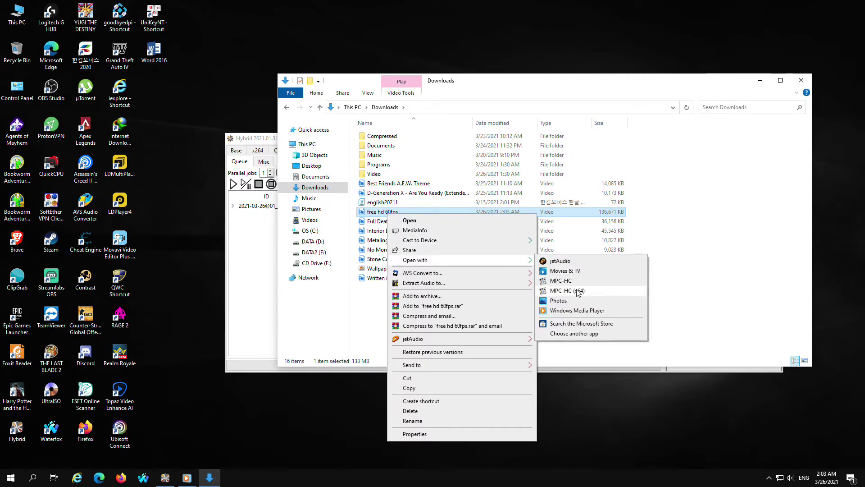
{"action": "left_click", "coordinate": [563, 290]}
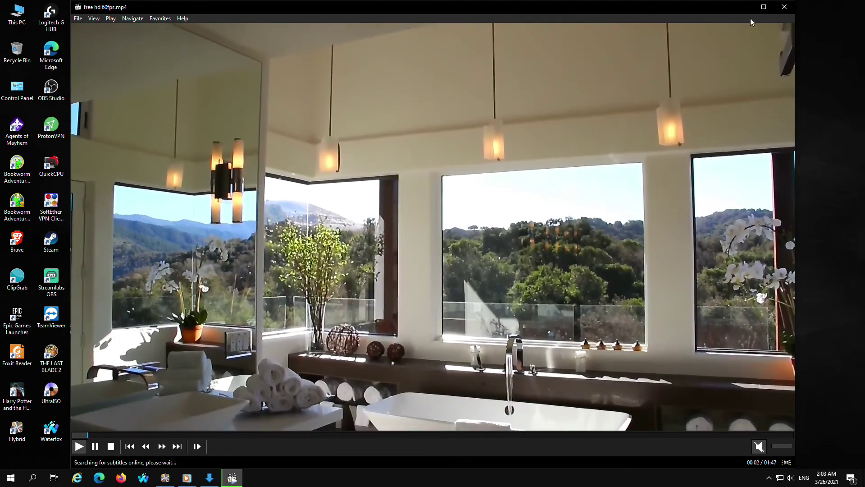
Step: Watch the converted video in a maximized player window, and pause and close it after checking the motion smoothness
{"action": "left_click", "coordinate": [764, 7]}
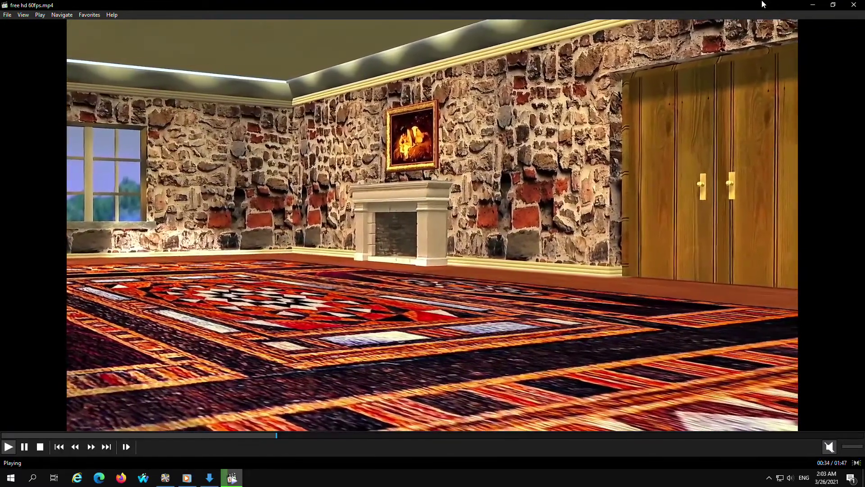
{"action": "key", "text": "space"}
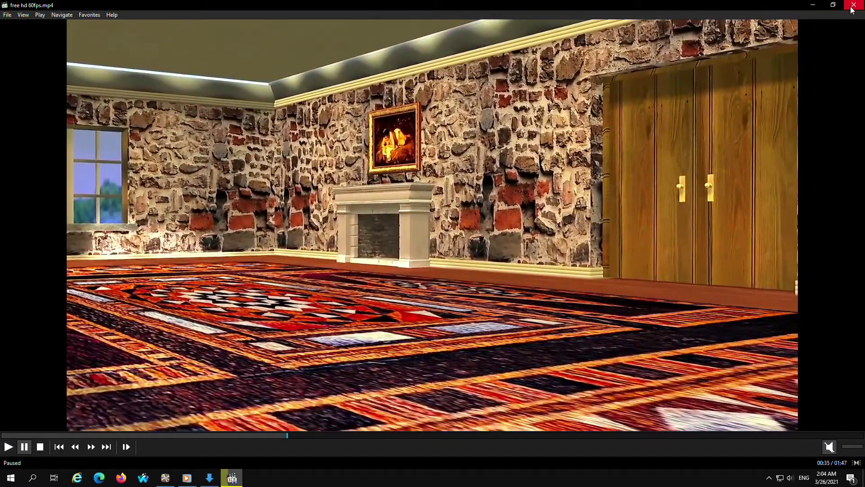
{"action": "left_click", "coordinate": [853, 6]}
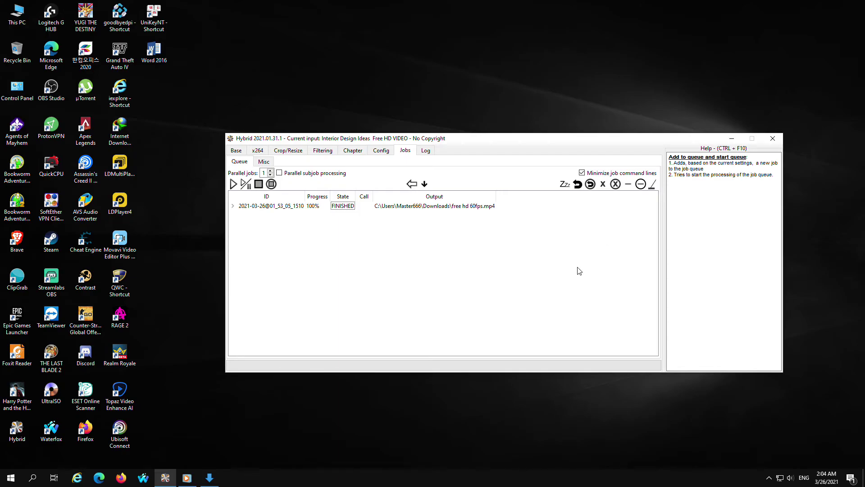